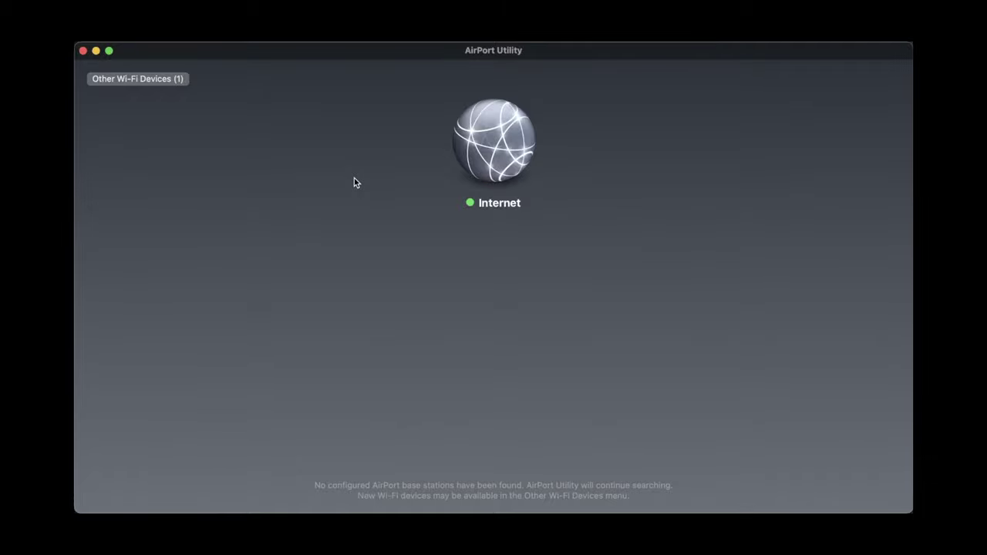
- Choose the new AirPort Time Capsule from Other Wi-Fi Devices to begin its setup
click(165, 82)
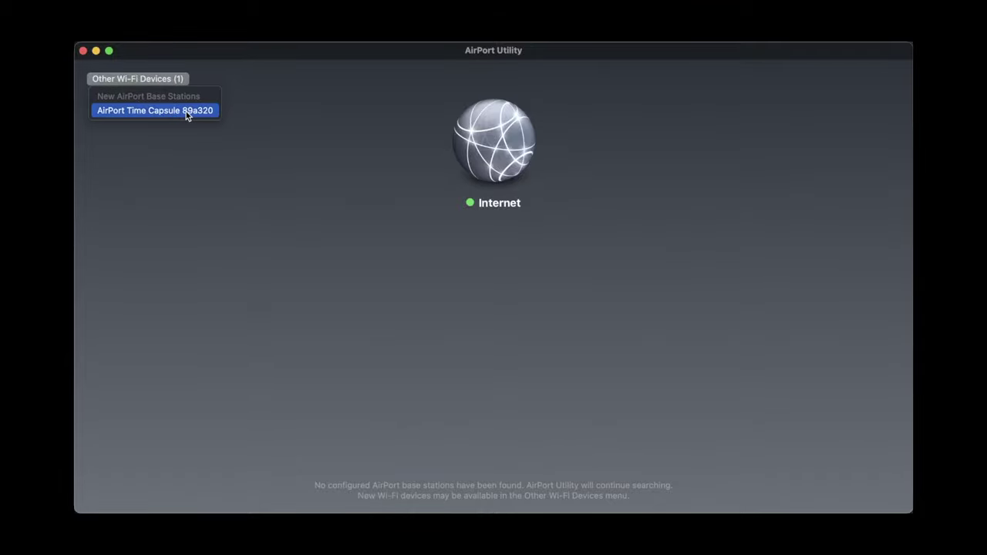
click(186, 111)
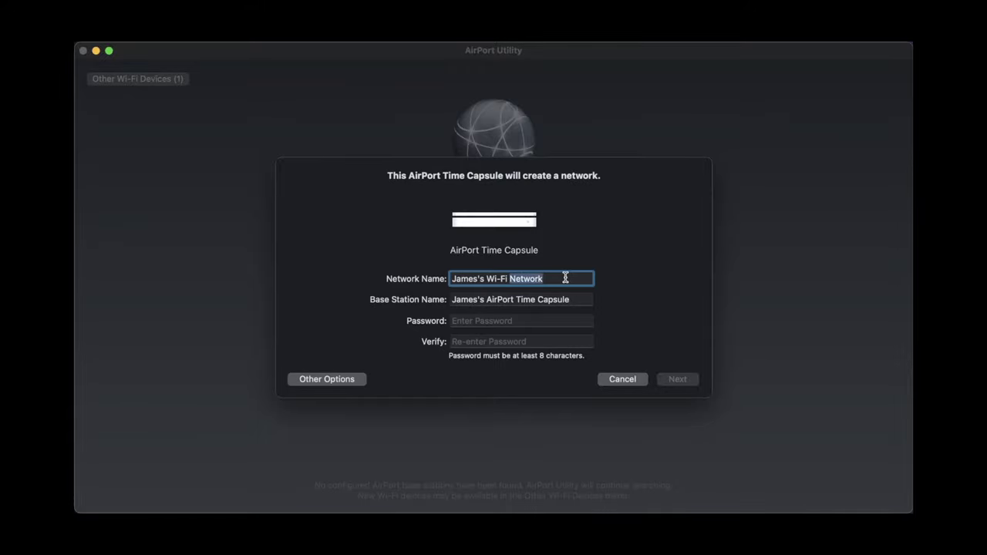
- Name the network 'Time Capsule' and the base station 'TARDIS'
triple_click(565, 278)
key(BackSpace)
text(Time)
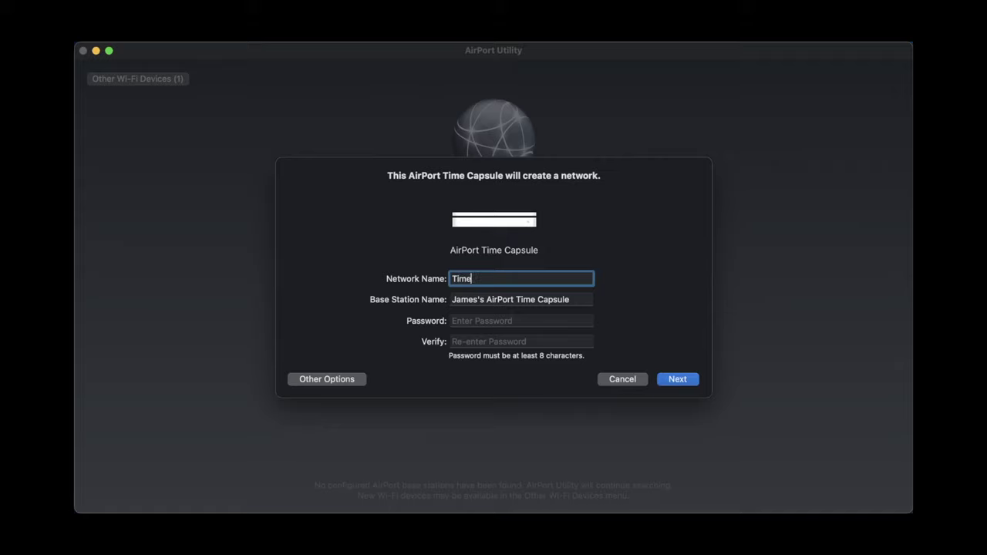
text( Capsule)
key(Tab)
key(BackSpace)
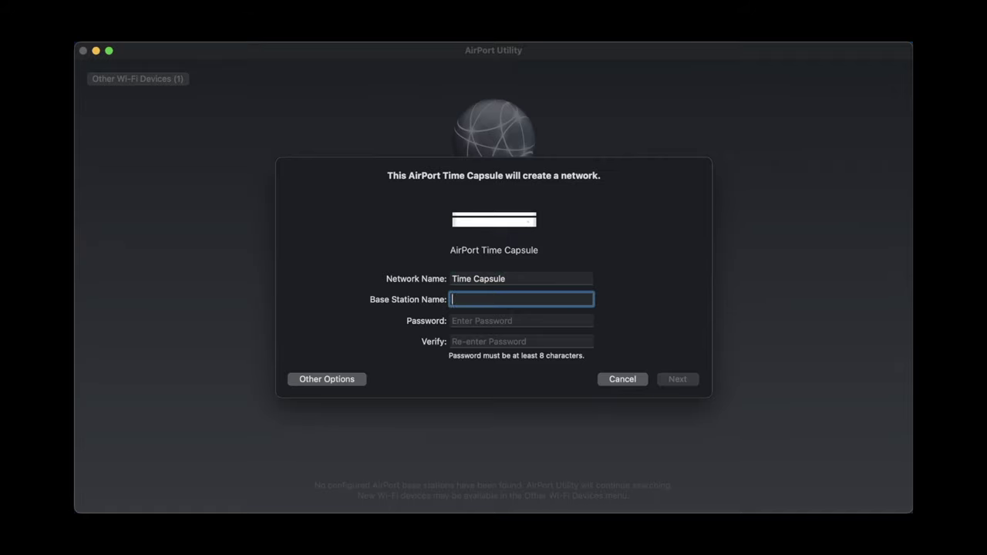
text(TARDIS)
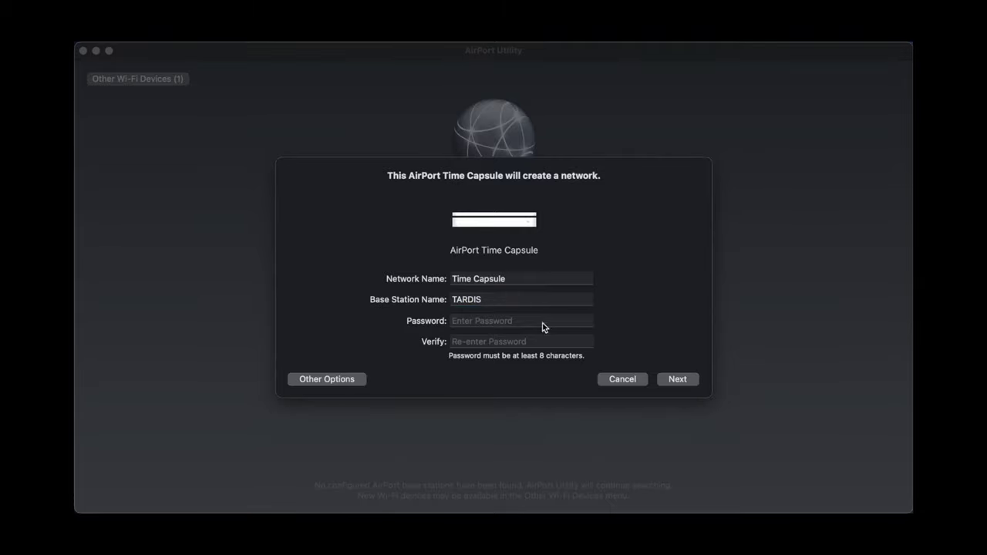
- Enter and verify the base station password, then continue past the modem reset instructions
click(518, 327)
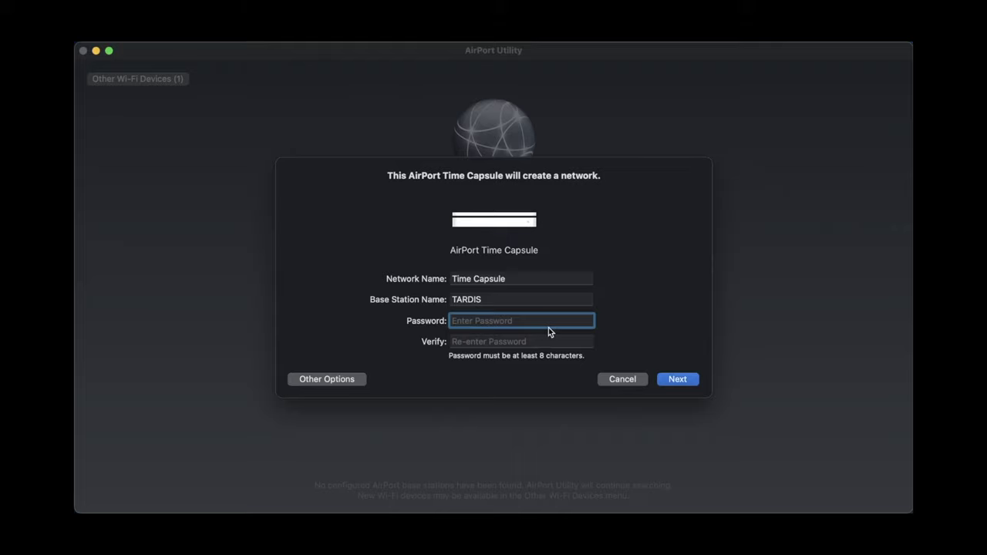
key(super+v)
key(Tab)
key(super+v)
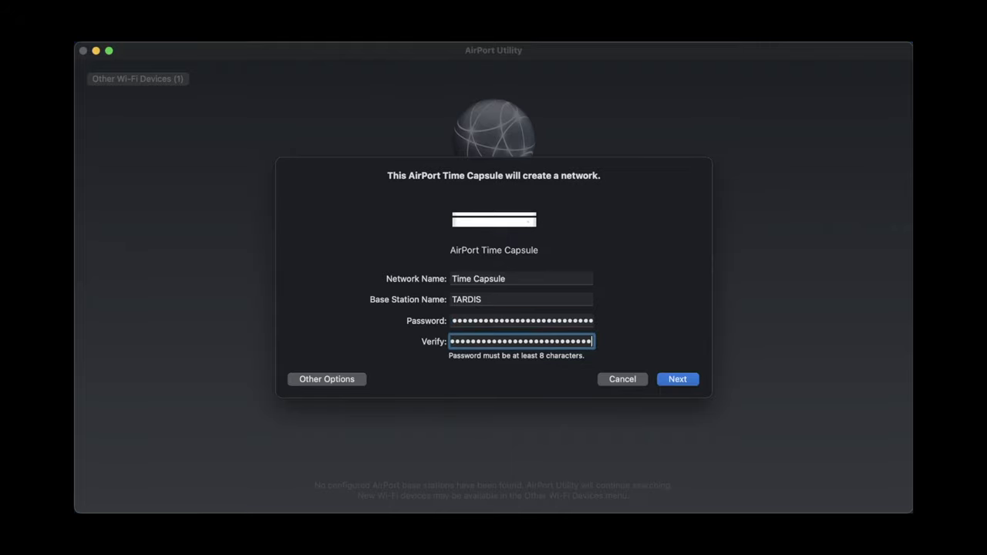
click(680, 381)
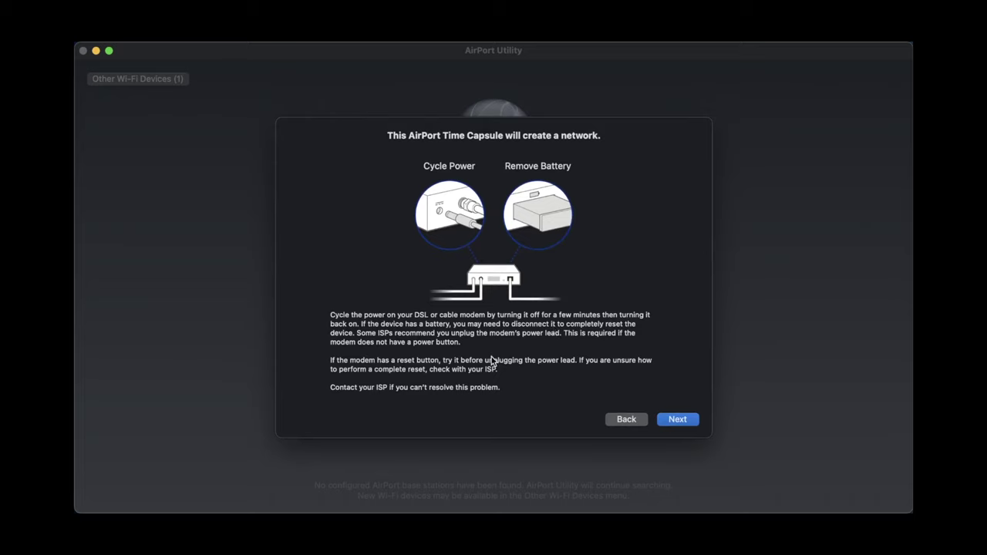
click(678, 420)
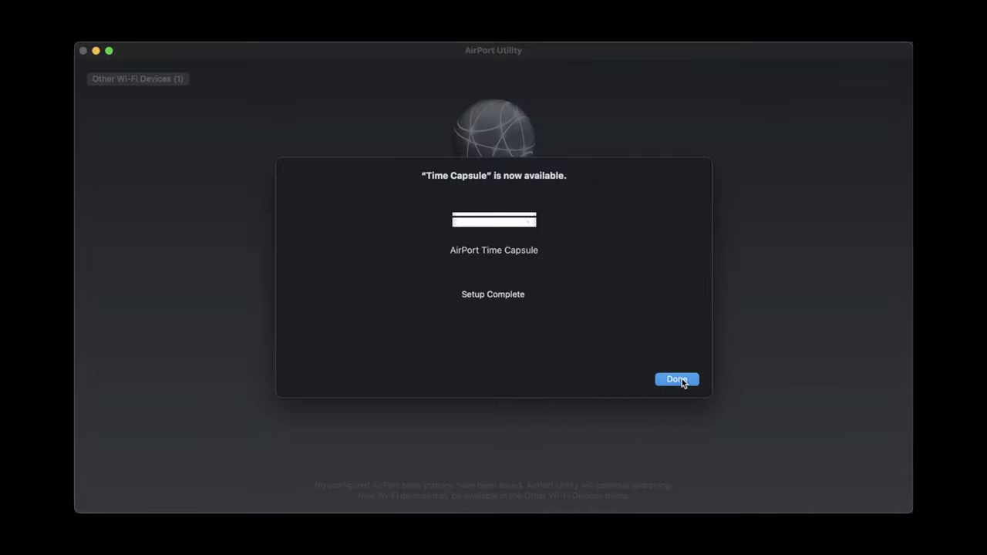
- Close the completed setup and open the TARDIS base station's edit settings
click(676, 380)
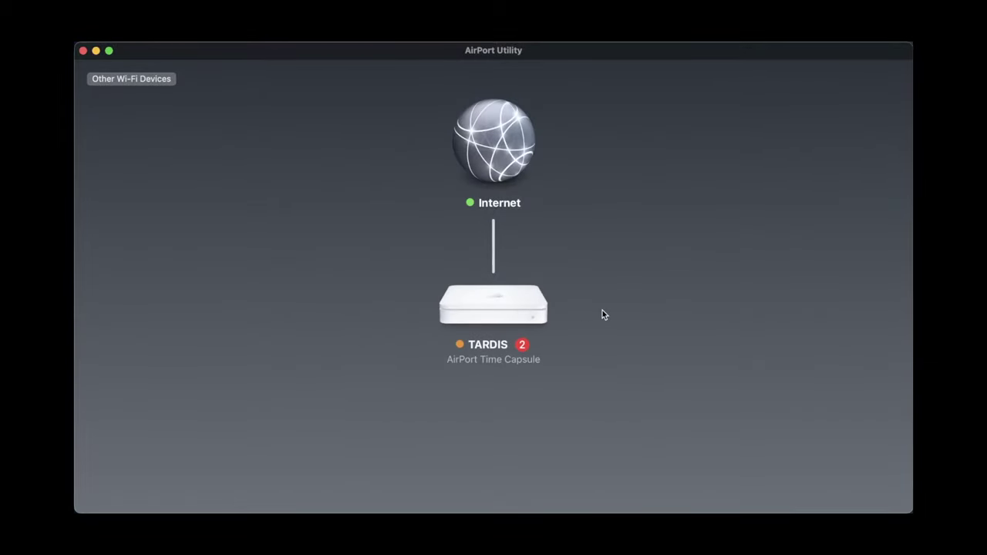
click(508, 317)
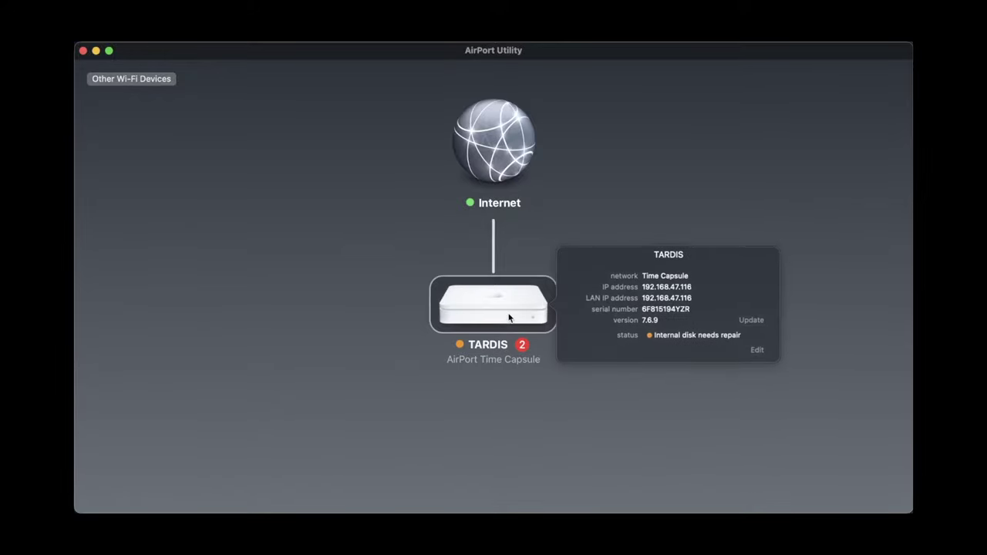
click(756, 350)
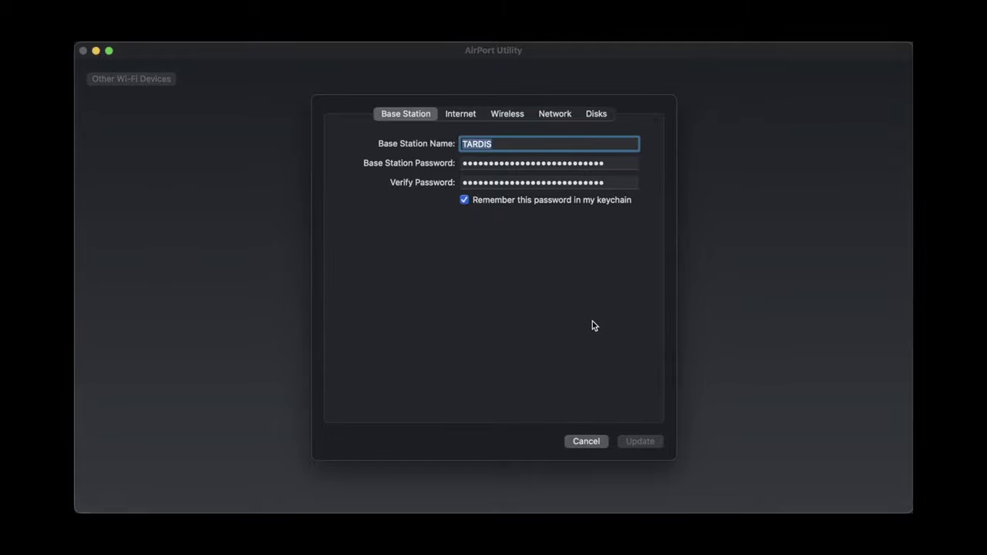
- Quick Erase the internal disk as 'Time Capsule Disk' and confirm erasing all data
click(597, 115)
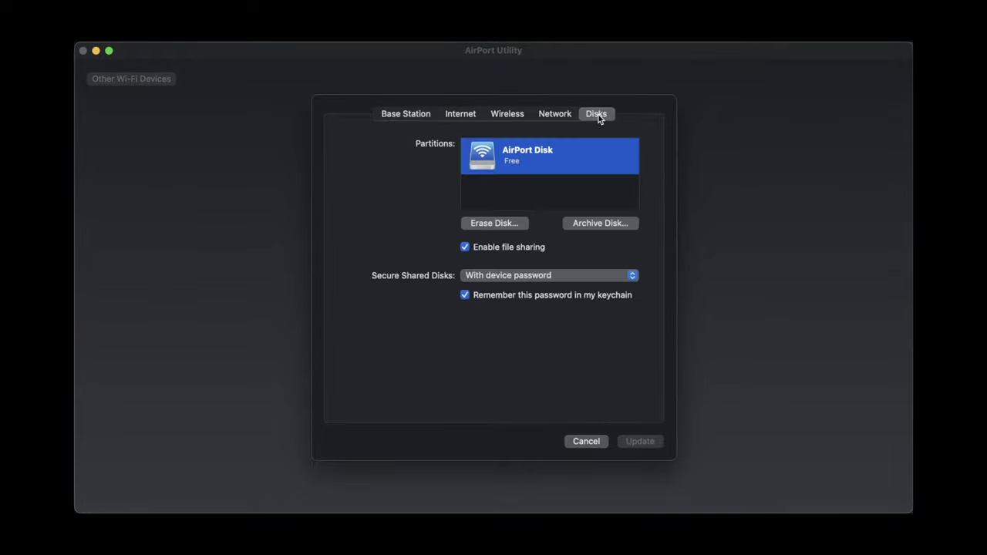
click(494, 223)
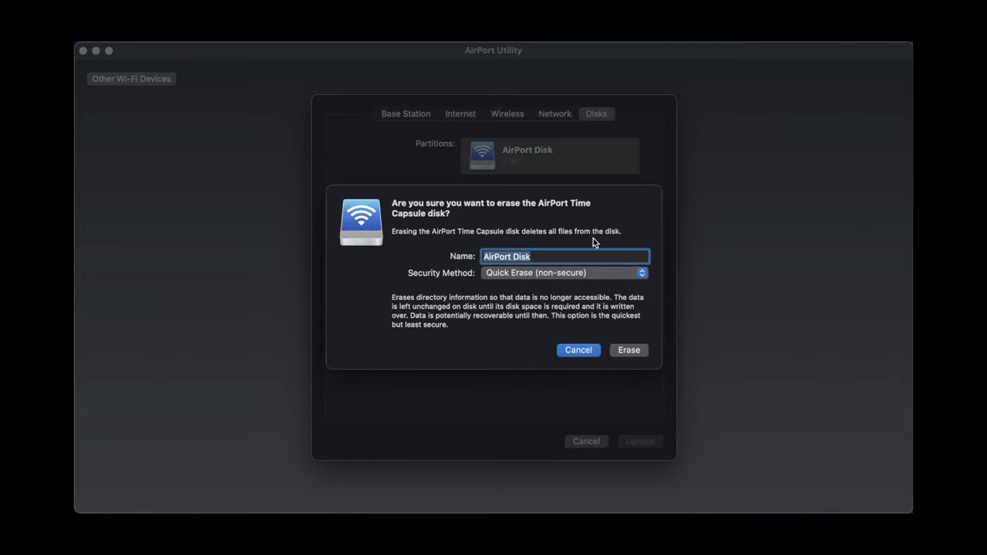
text(Time Capsule Disk)
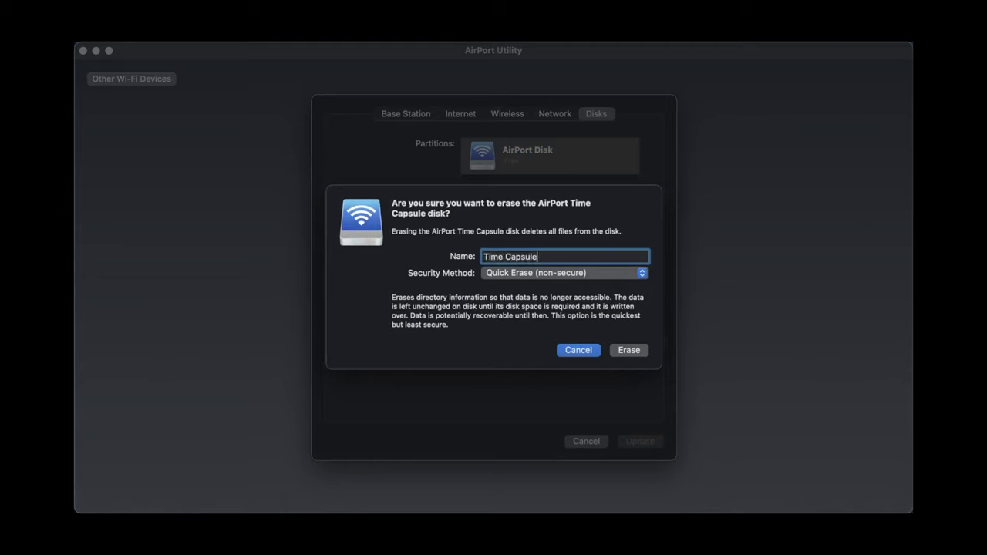
click(539, 274)
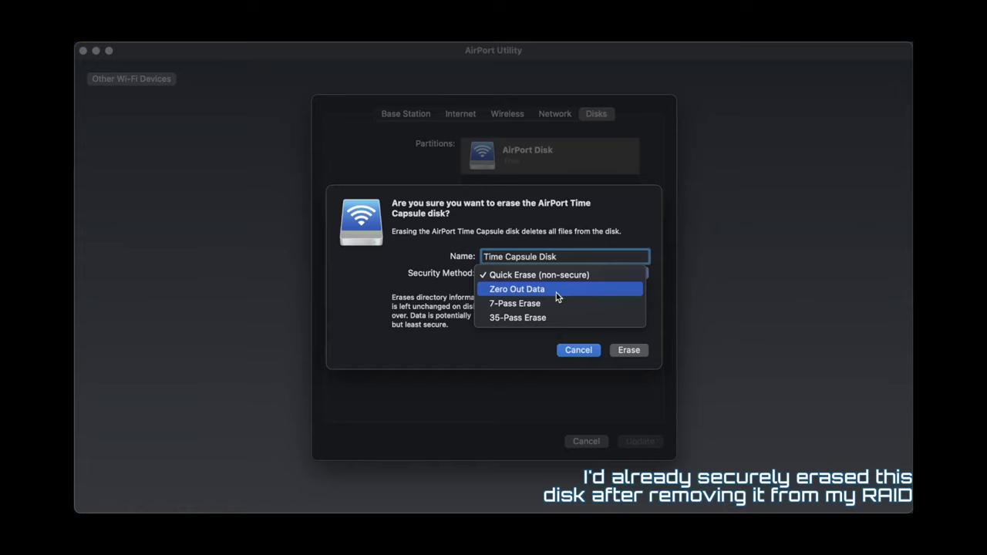
click(413, 288)
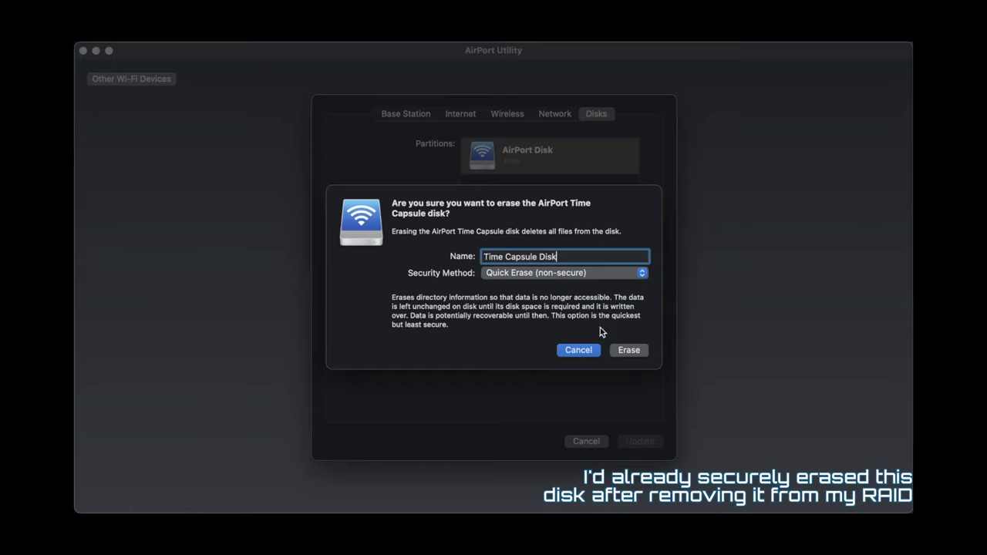
click(631, 353)
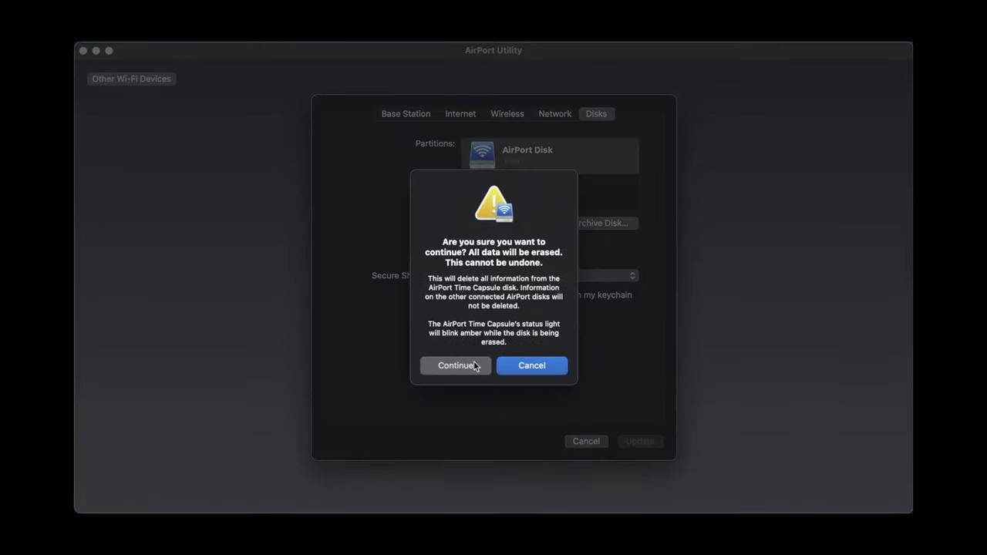
click(447, 368)
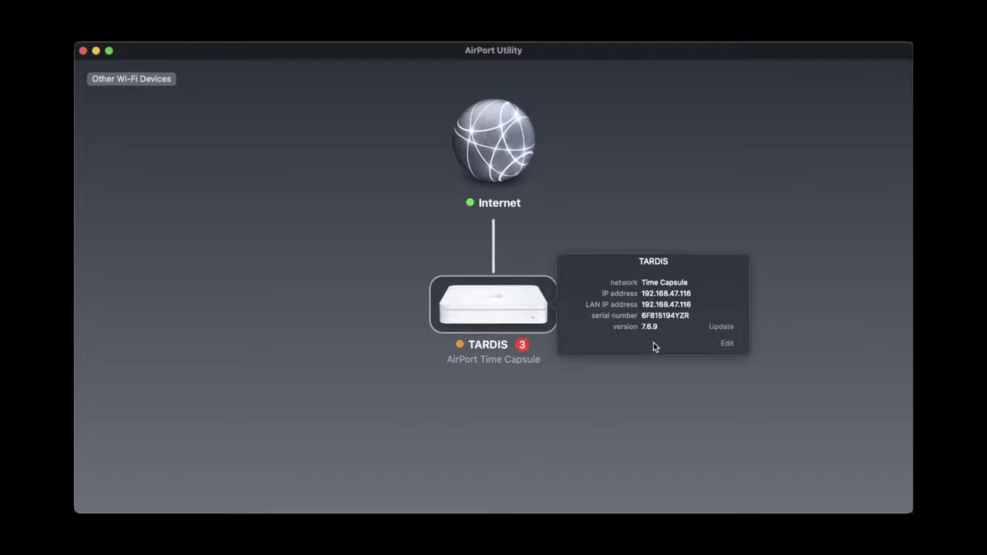
- Keep Secure Shared Disks on 'With device password' in TARDIS's Disks settings, then view Internet settings
click(731, 347)
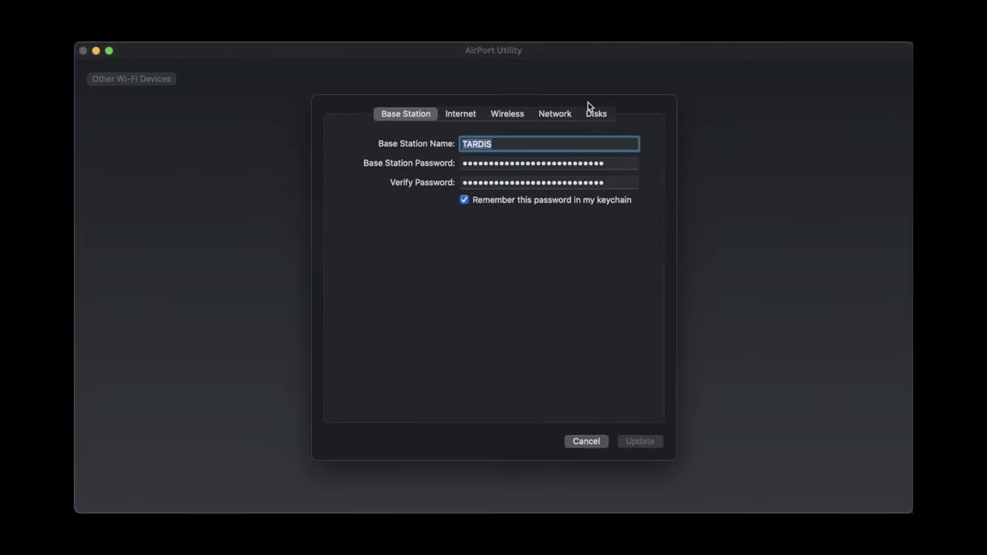
click(591, 108)
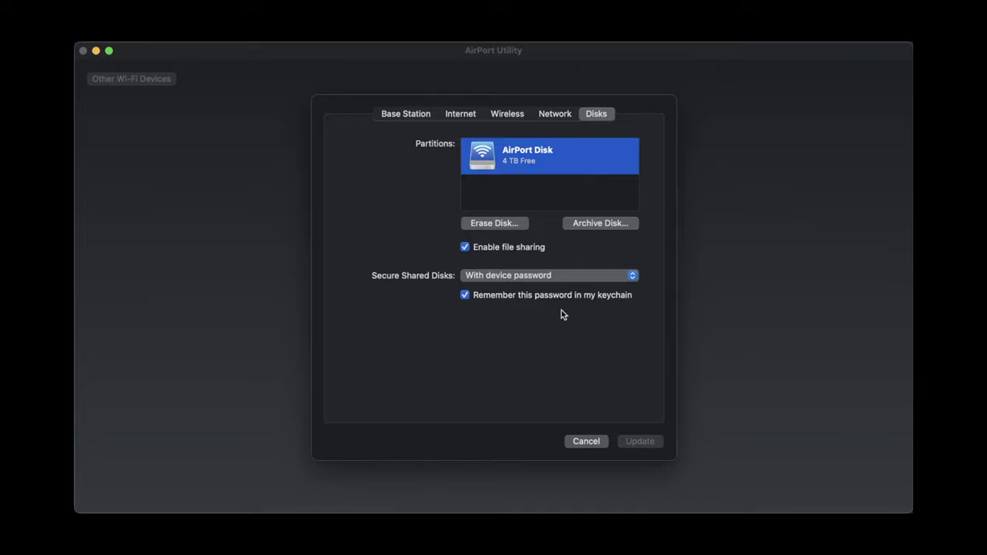
click(590, 276)
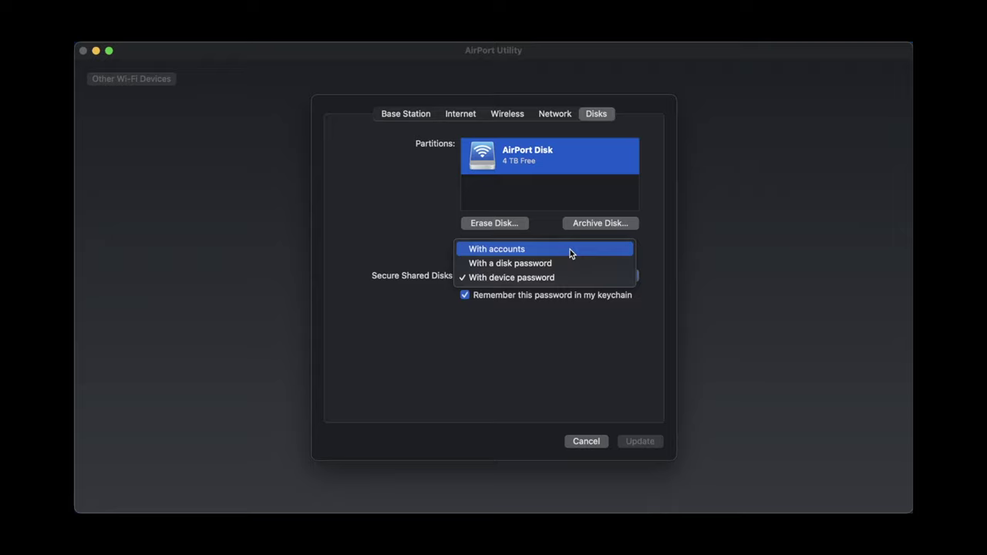
click(396, 213)
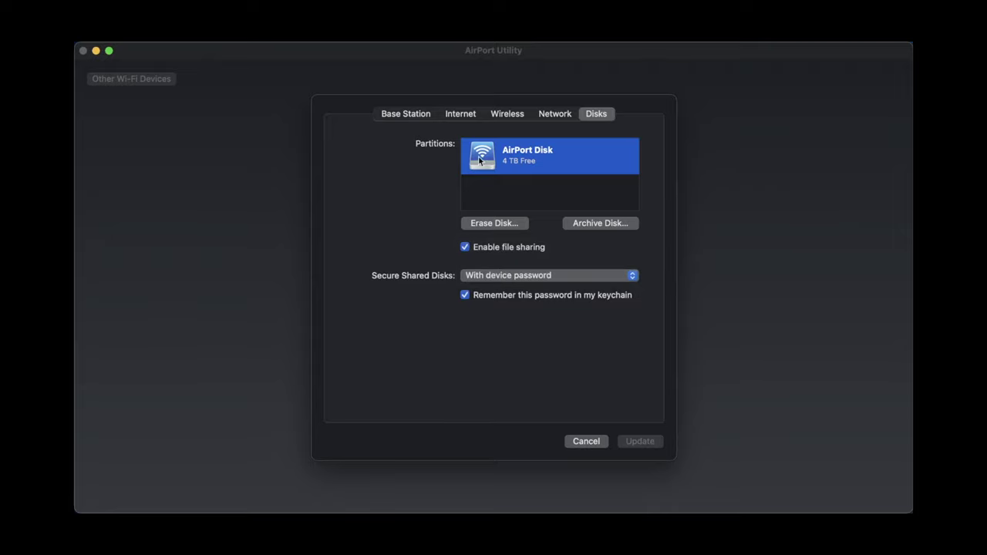
click(465, 115)
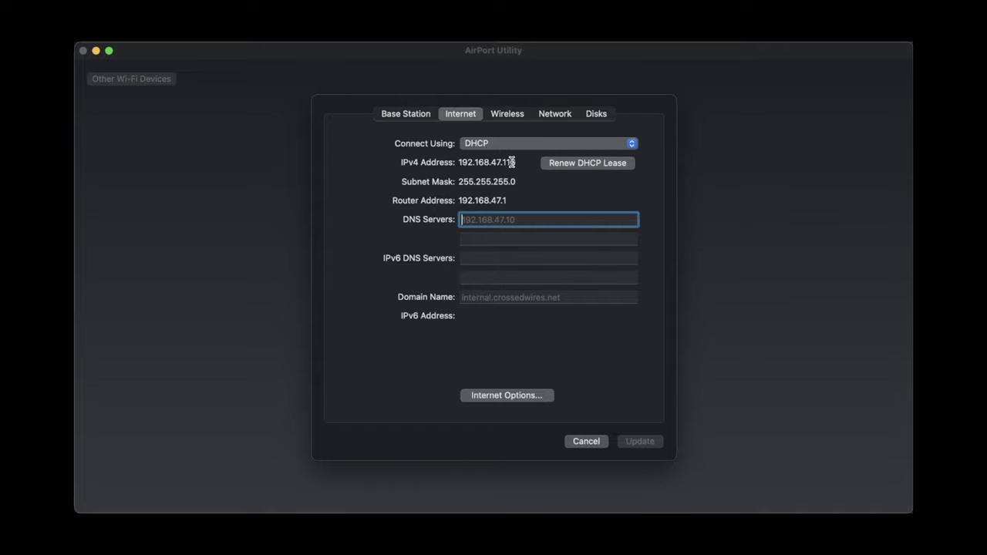
- Set the wireless Network Mode to Off
click(512, 115)
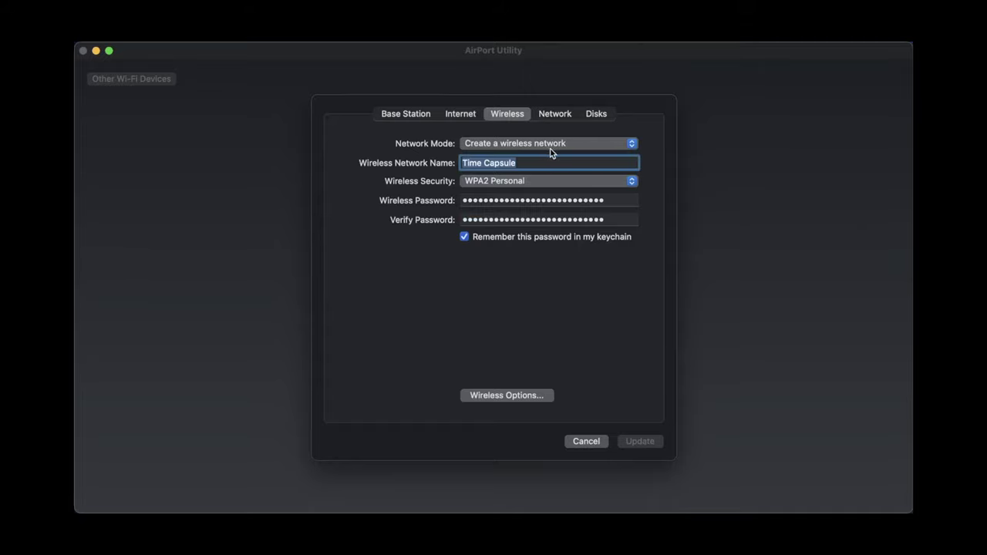
click(571, 145)
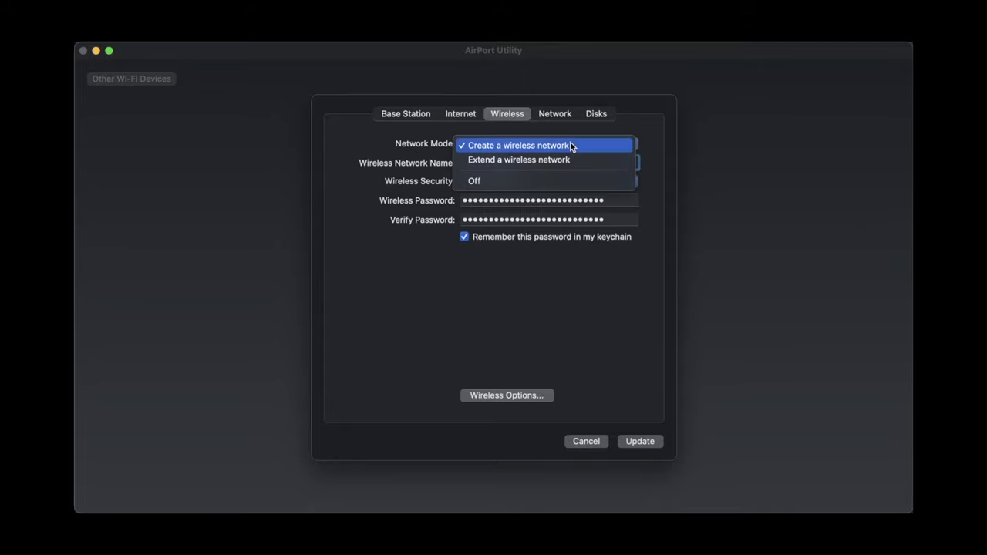
click(546, 180)
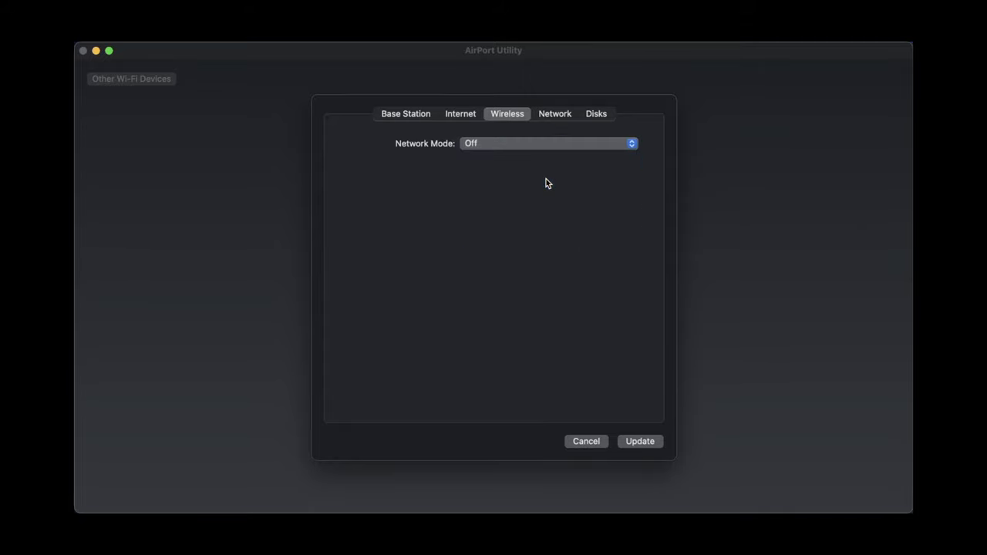
- Keep Router Mode at Off (Bridge Mode) and return to the Base Station settings
click(555, 115)
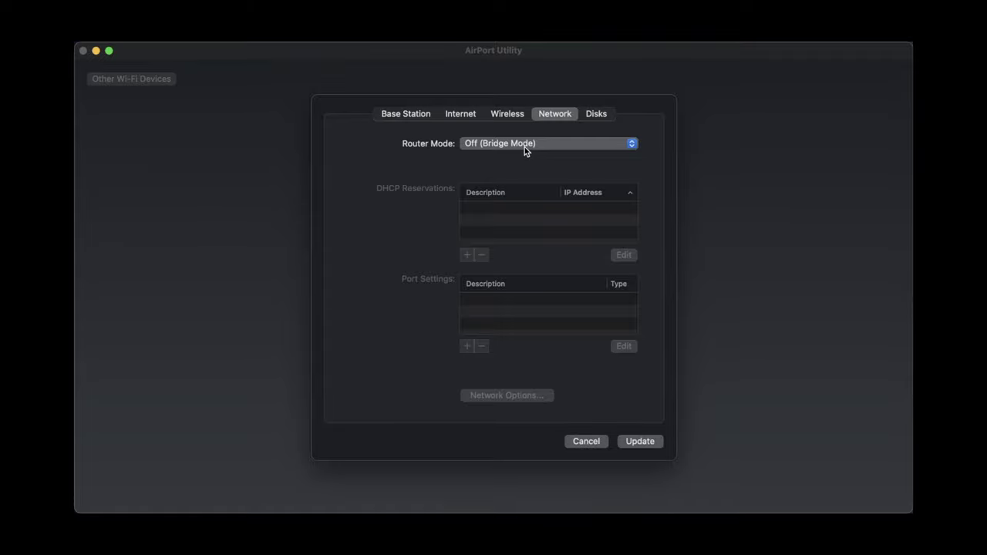
click(540, 145)
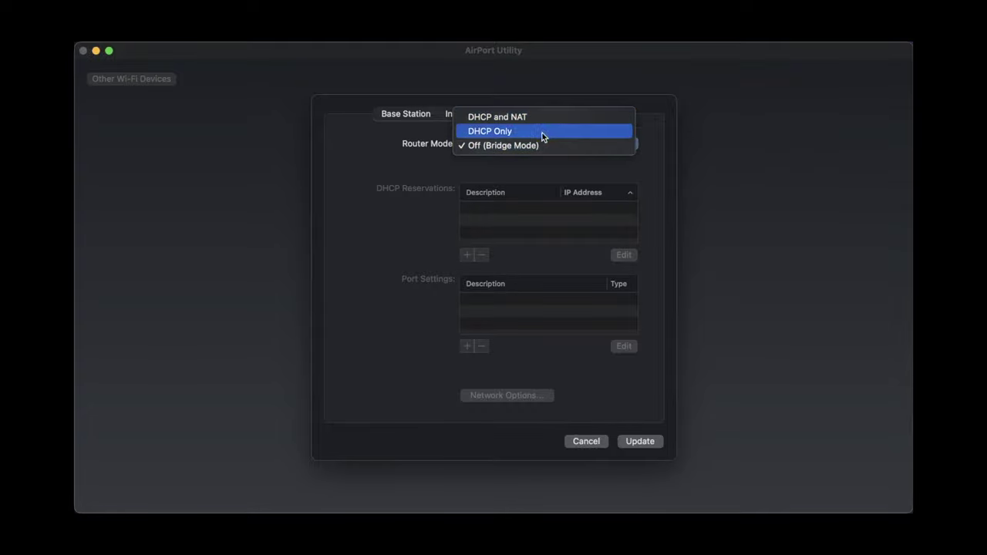
click(419, 201)
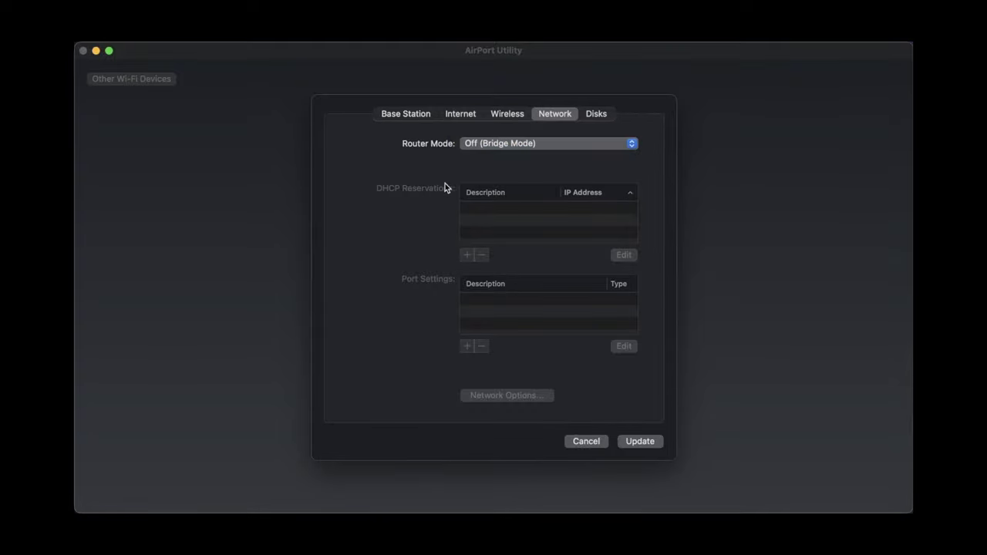
click(416, 116)
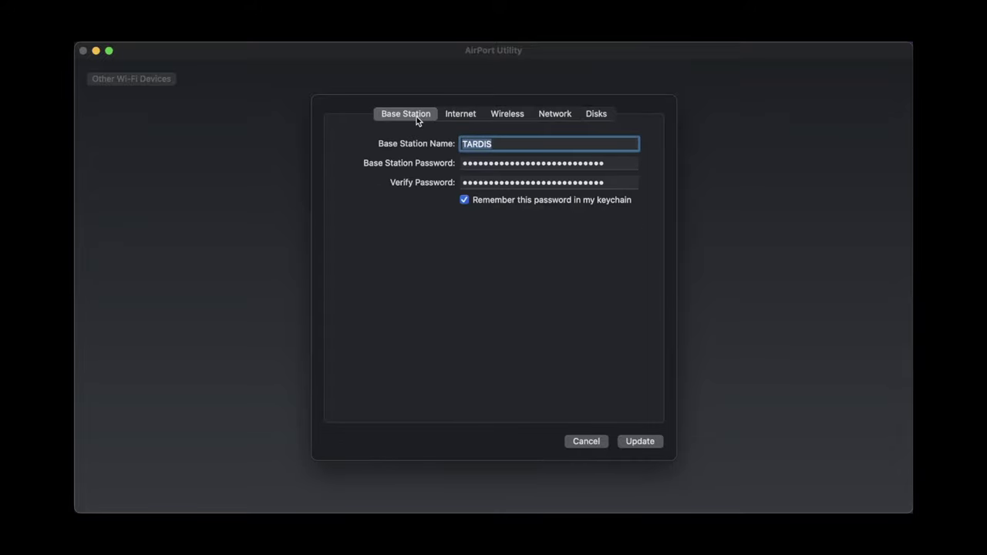
- Apply the settings to TARDIS, verify the disk is named Time Capsule Disk, and reopen TARDIS details
click(640, 443)
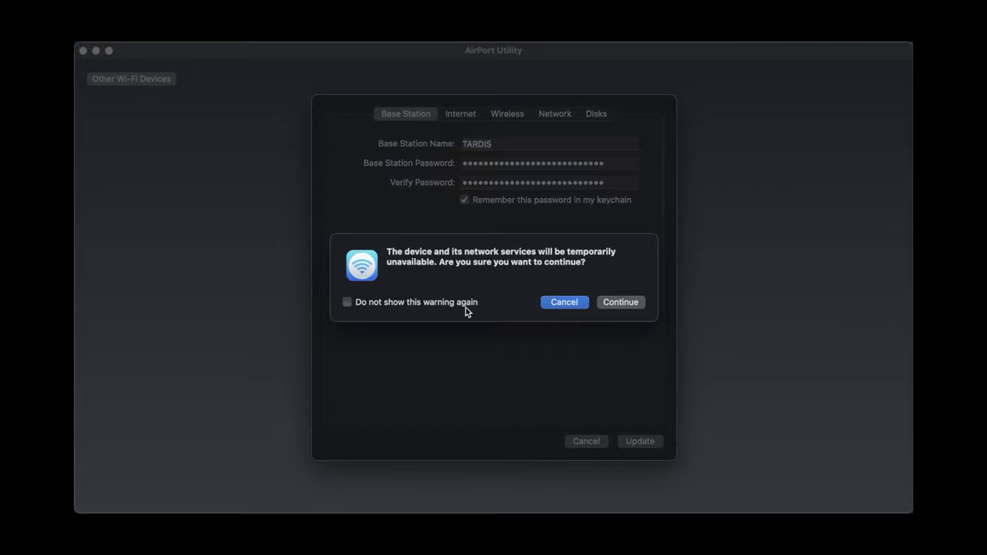
click(627, 306)
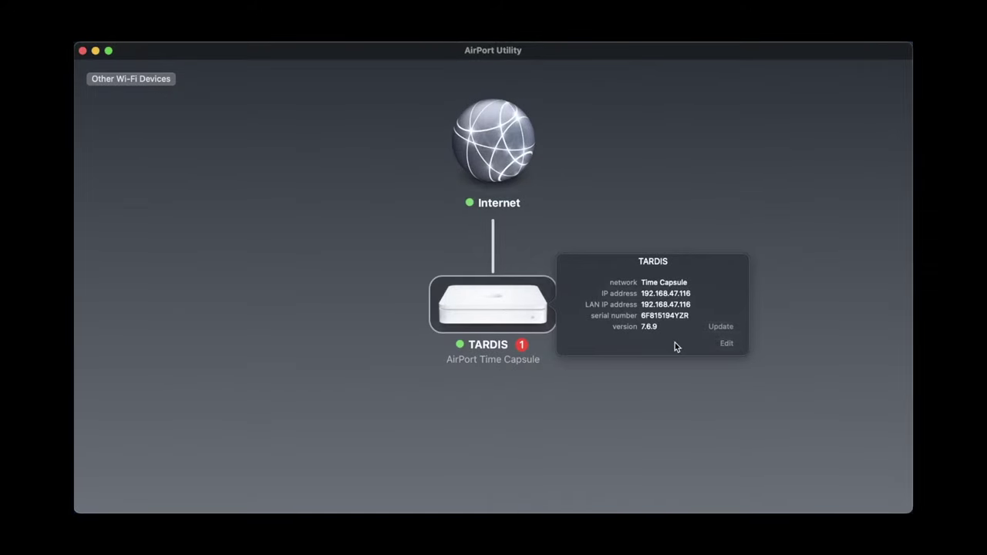
click(727, 345)
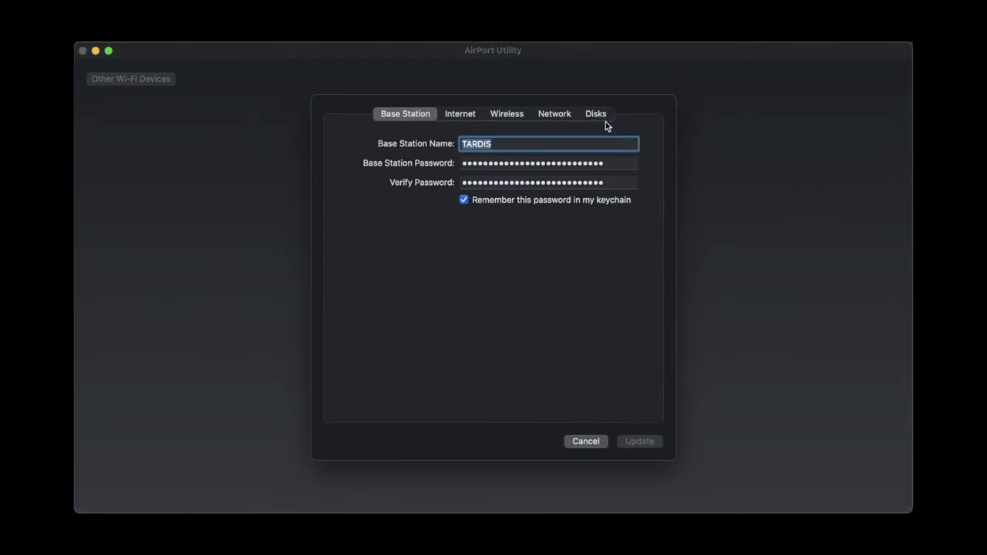
click(603, 116)
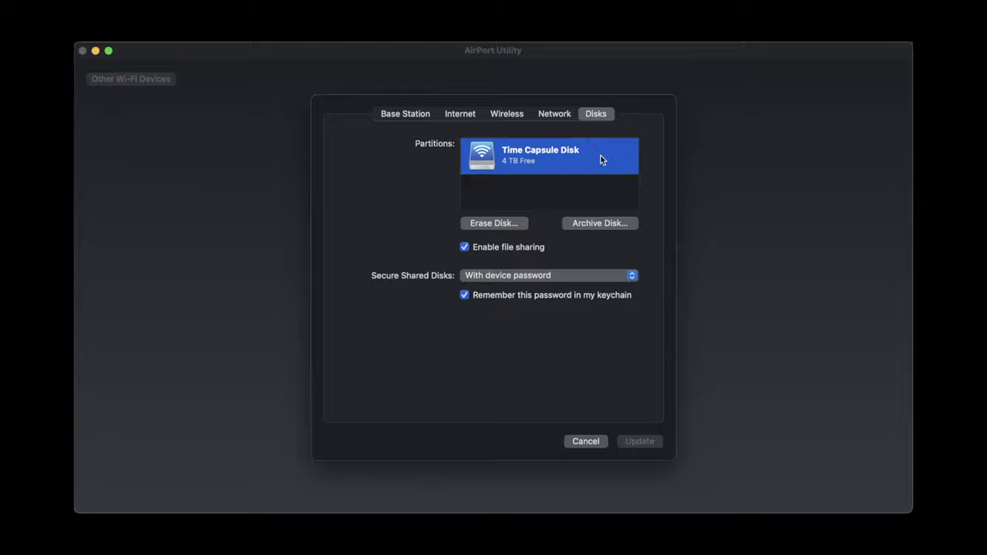
click(589, 444)
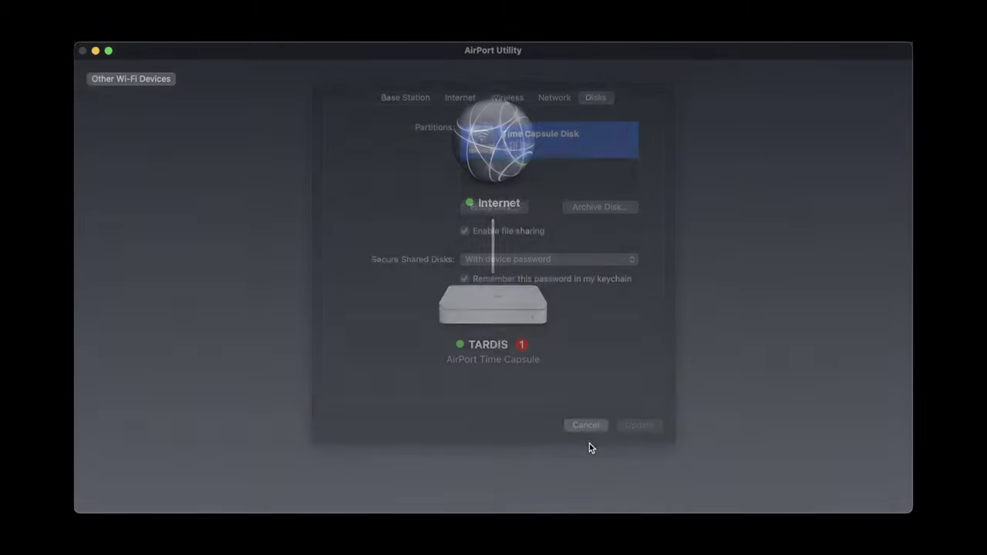
click(511, 324)
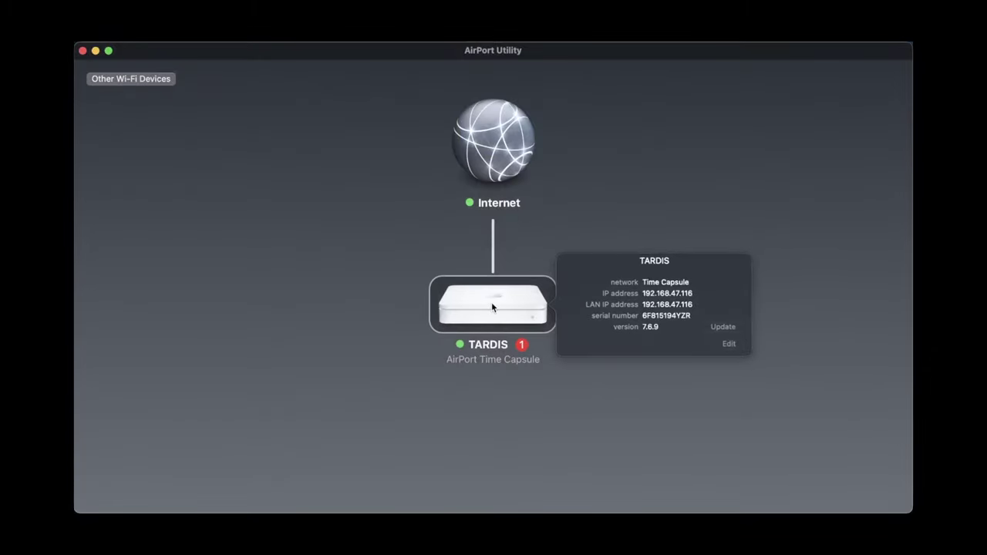
- Update TARDIS firmware to 7.8.1 and confirm the new version after restart
click(722, 327)
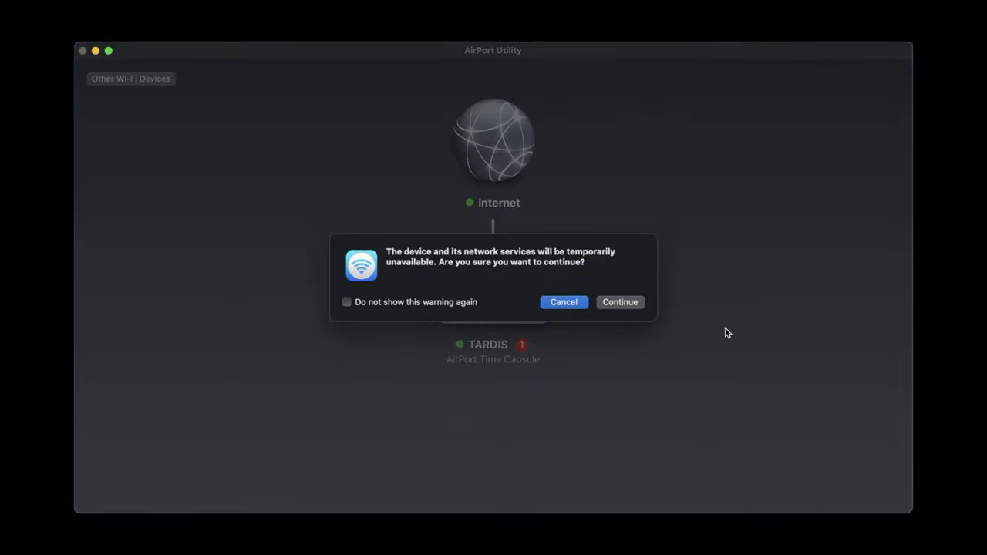
click(640, 305)
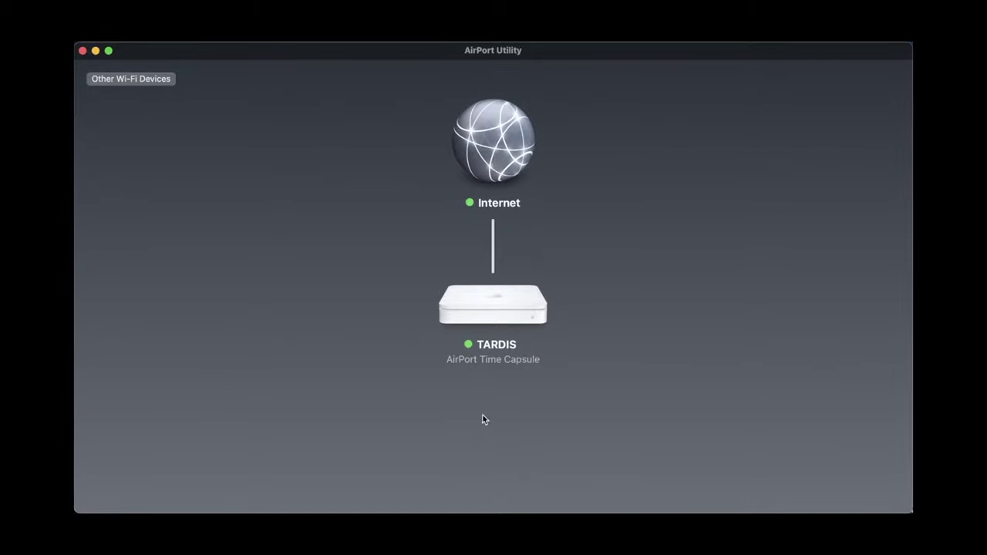
click(490, 299)
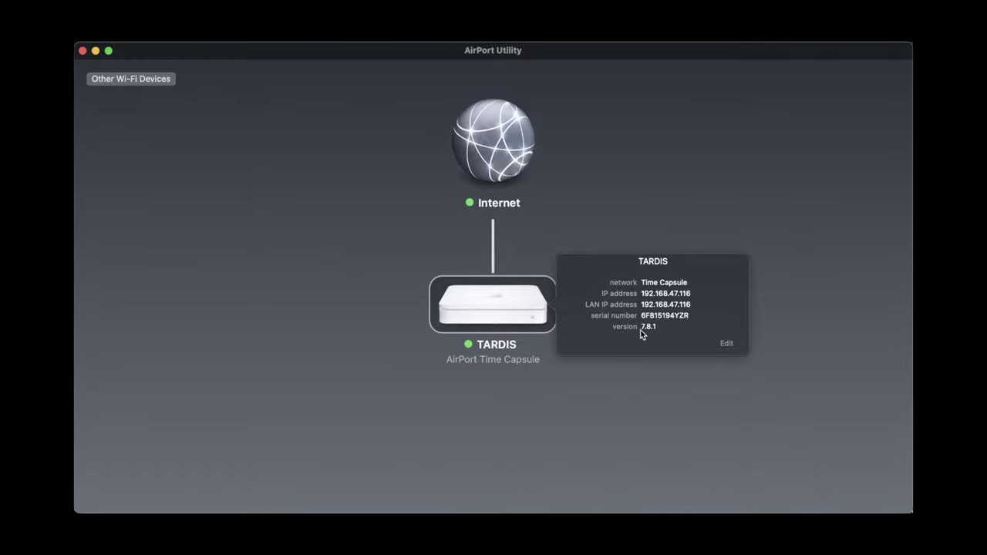
click(674, 379)
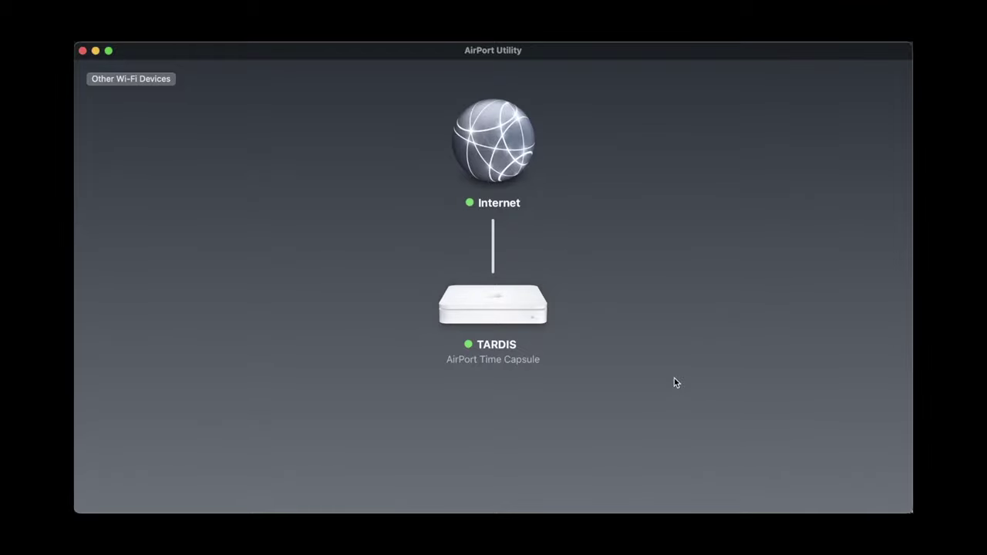